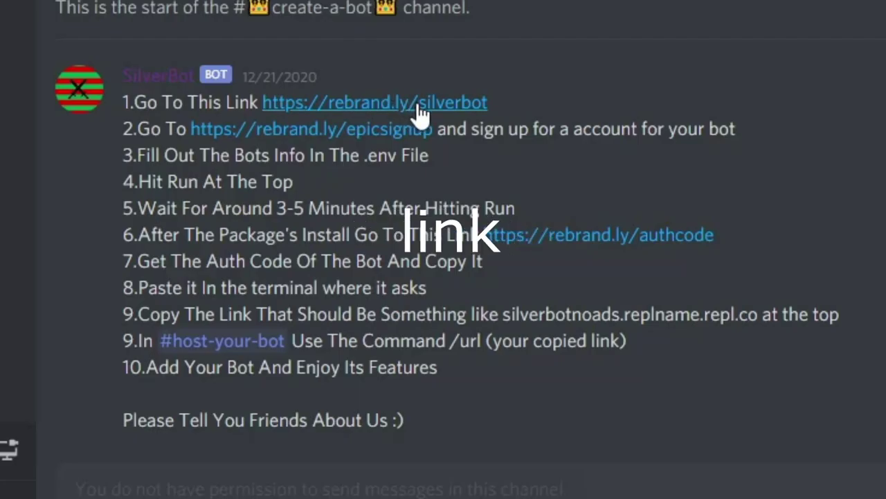
# Step: Open the rebrand.ly/silverbot link from step 1 of the create-a-bot instructions
pyautogui.click(415, 104)
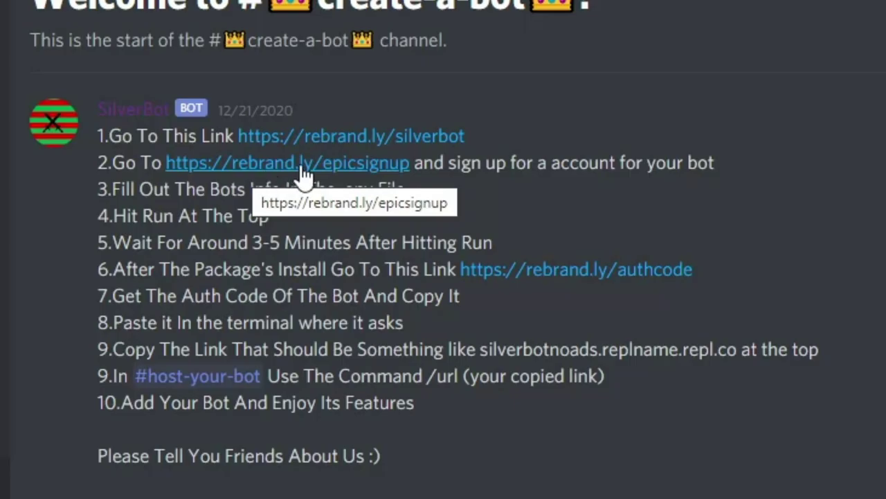
# Step: From the Epic sign-up link, sign out and start signing up with email
pyautogui.click(302, 167)
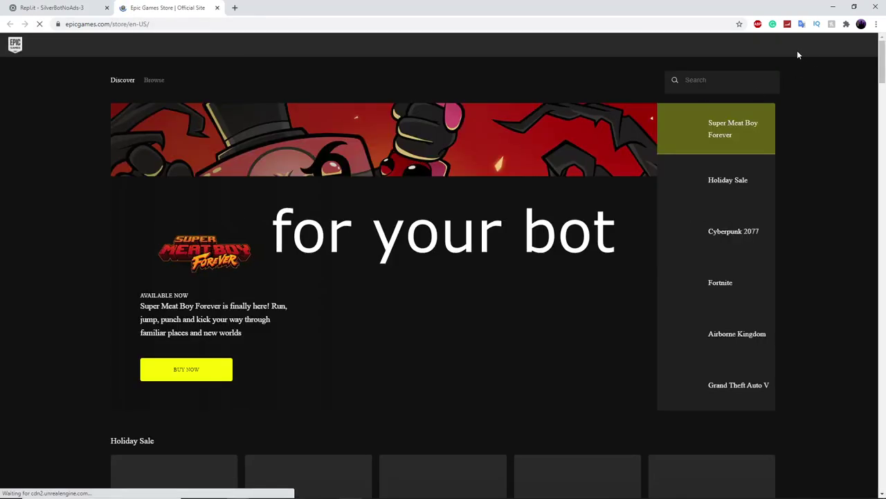
pyautogui.moveTo(779, 44)
pyautogui.click(790, 119)
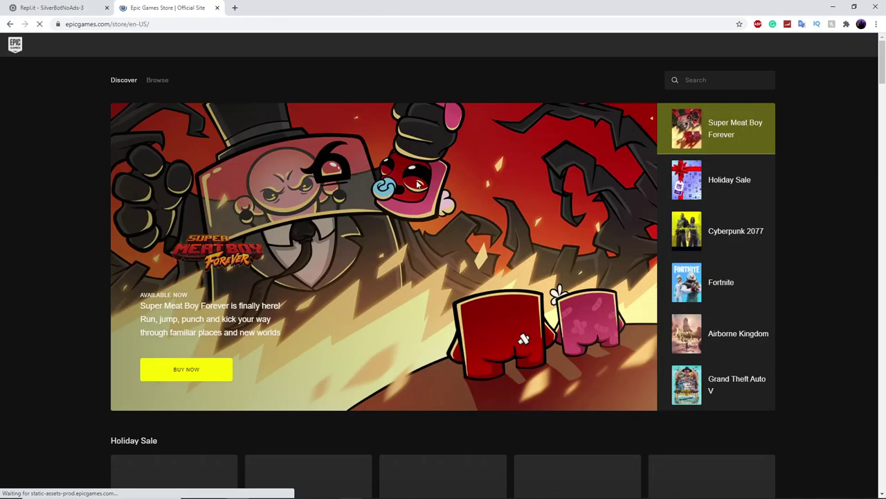
pyautogui.click(800, 53)
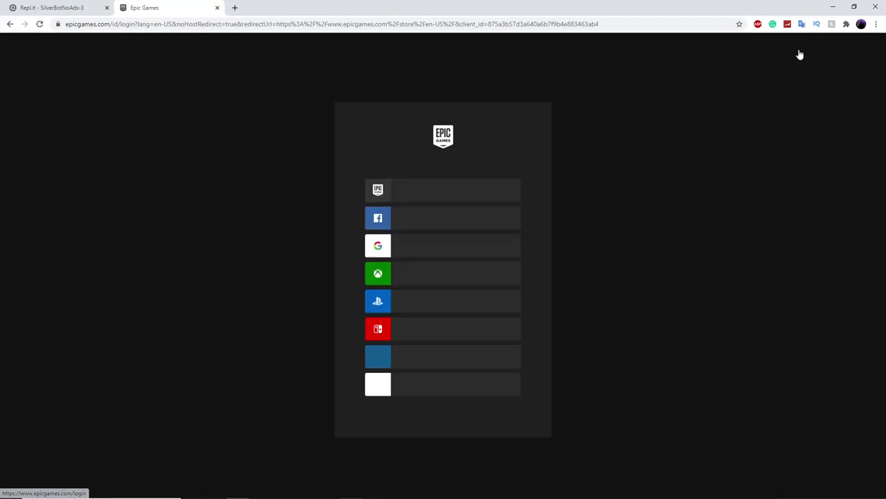
pyautogui.click(500, 407)
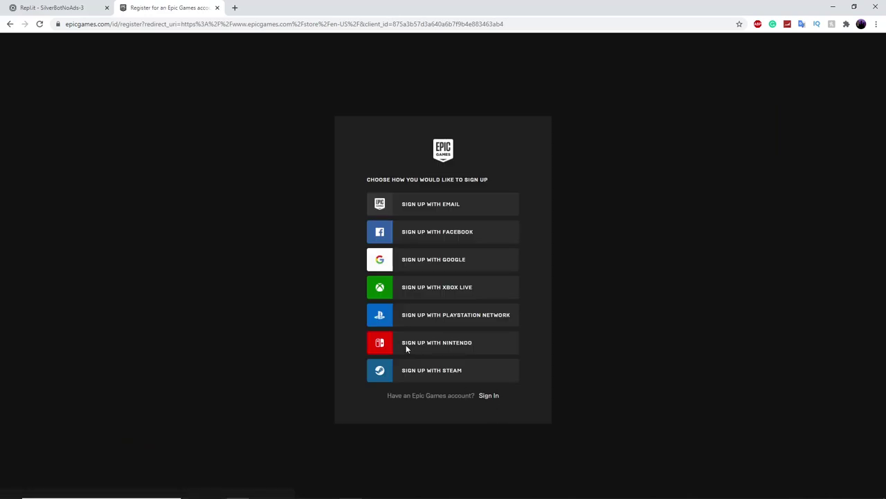
pyautogui.click(422, 207)
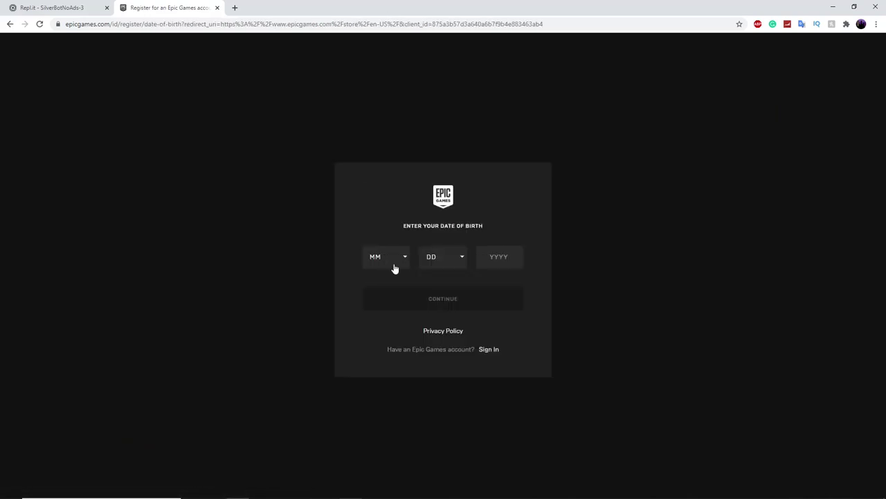
pyautogui.click(394, 268)
pyautogui.click(390, 286)
pyautogui.click(441, 263)
pyautogui.click(441, 291)
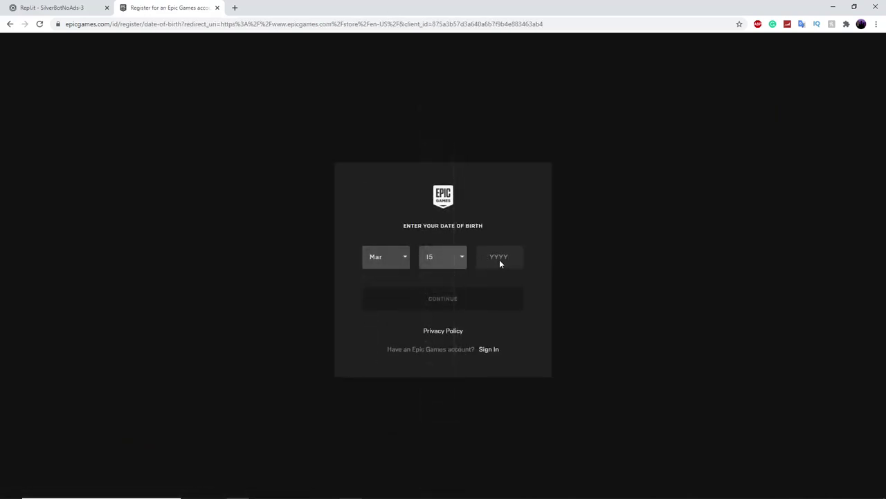
pyautogui.click(499, 260)
pyautogui.write('1995')
pyautogui.click(501, 301)
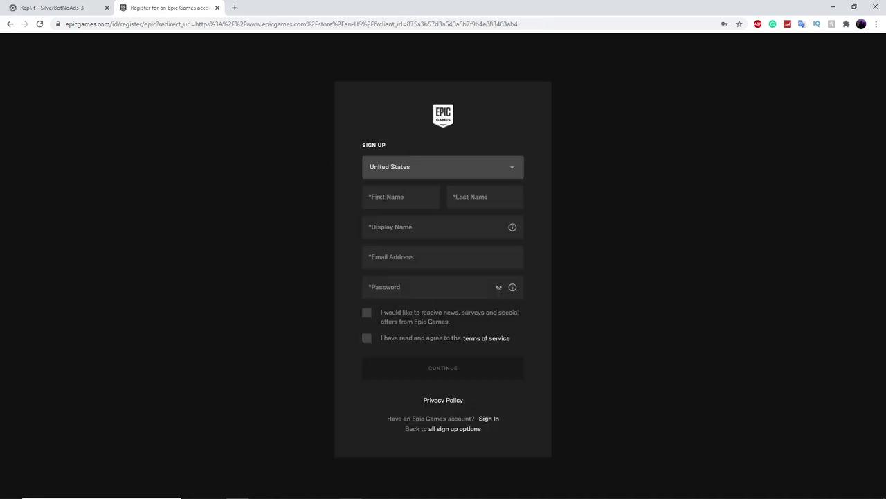
pyautogui.click(408, 226)
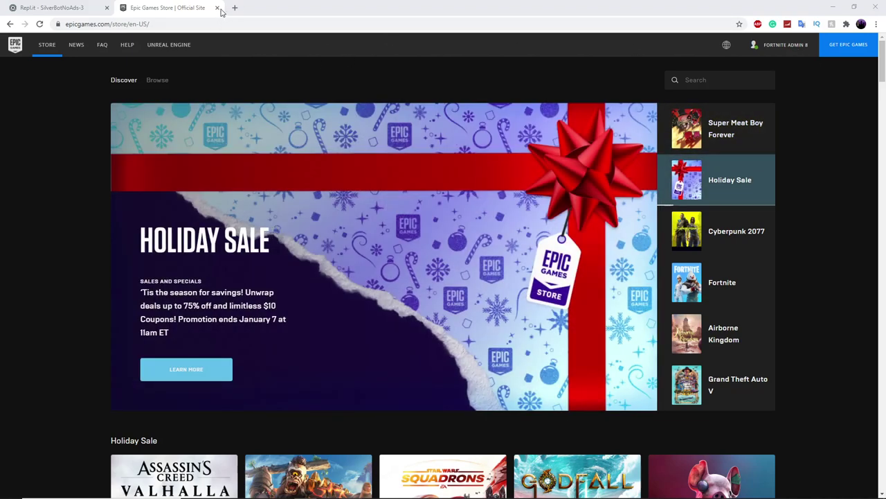
# Step: Close the Epic tab, replace the placeholder email in .env, and open main.py
pyautogui.click(218, 8)
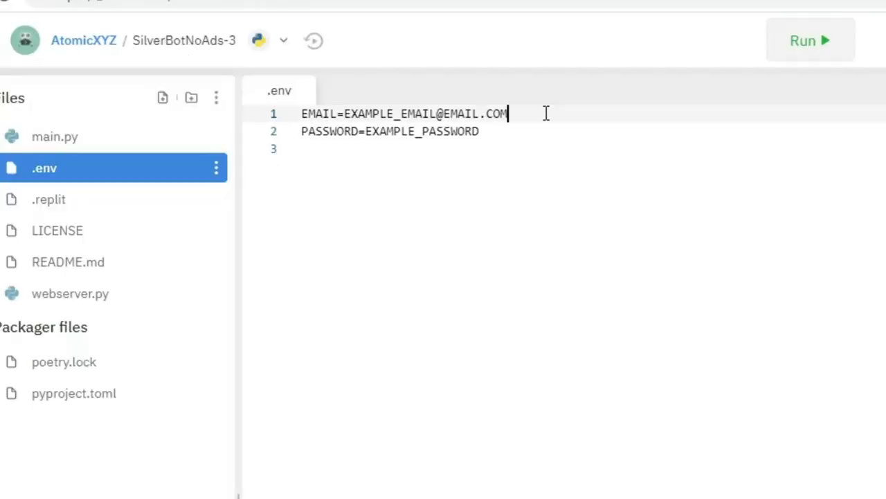
pyautogui.moveTo(311, 83); pyautogui.dragTo(210, 84)
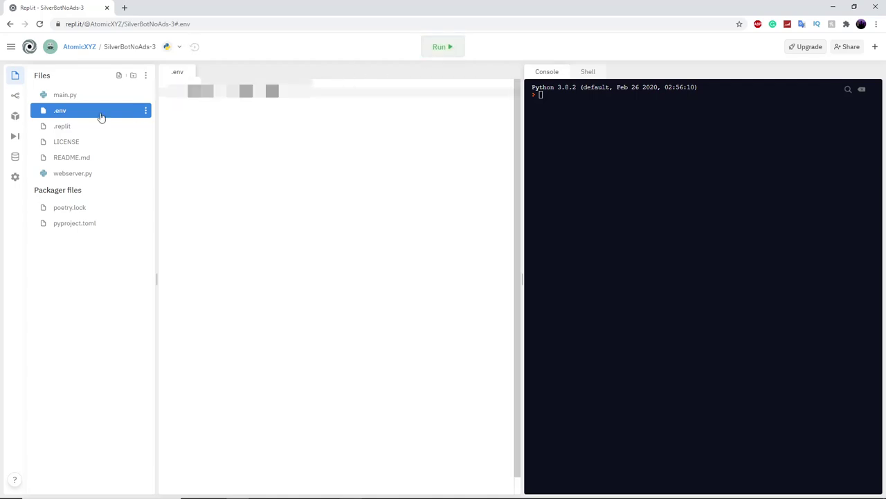
pyautogui.click(79, 94)
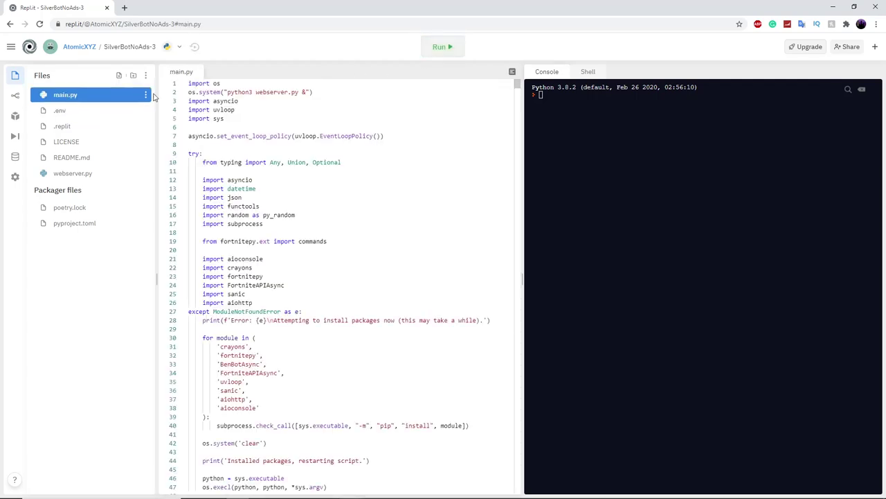
# Step: Run the project and wait for packages to install until the authcode prompt appears
pyautogui.click(441, 48)
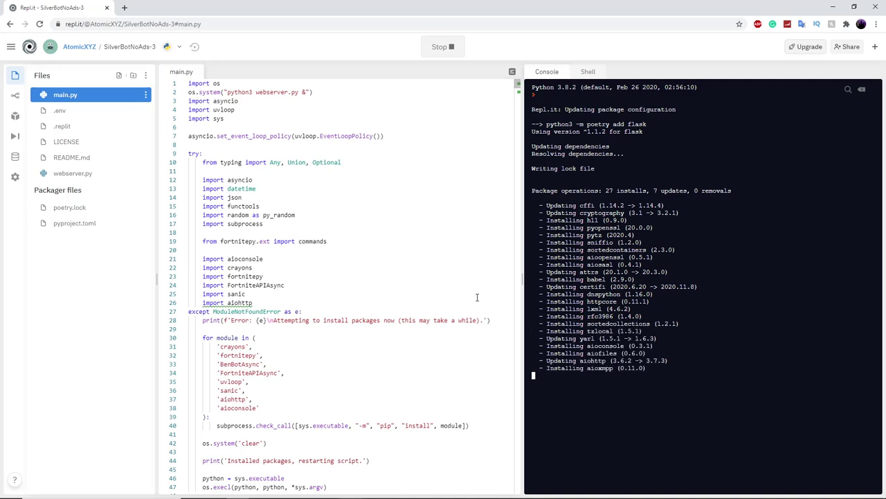
pyautogui.click(486, 221)
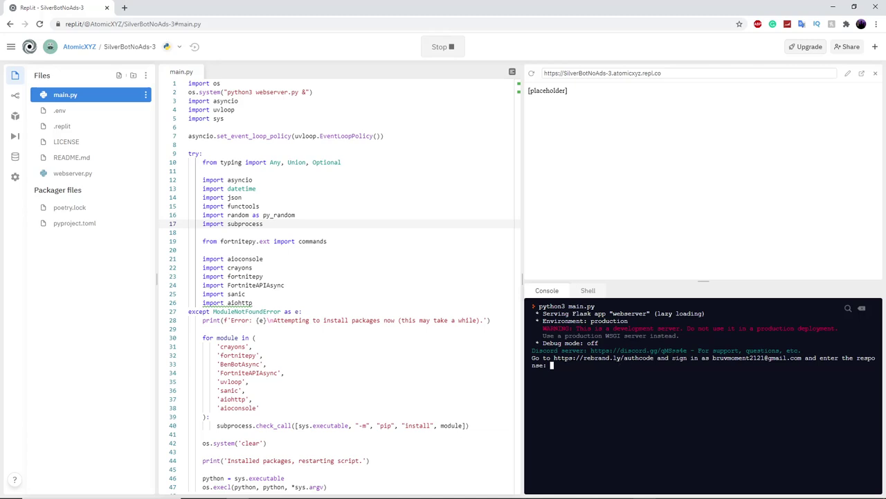
# Step: Open the rebrand.ly/authcode page and select the auth code in the redirect response
pyautogui.click(589, 358)
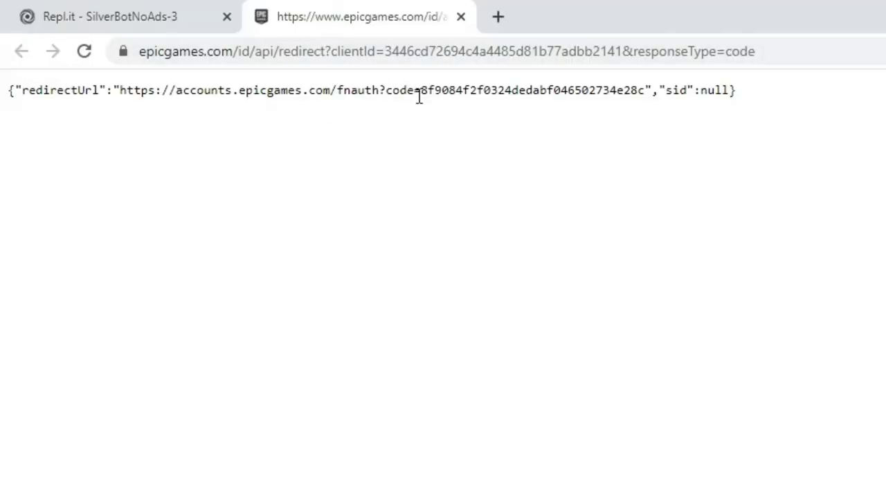
pyautogui.moveTo(424, 92); pyautogui.dragTo(645, 92)
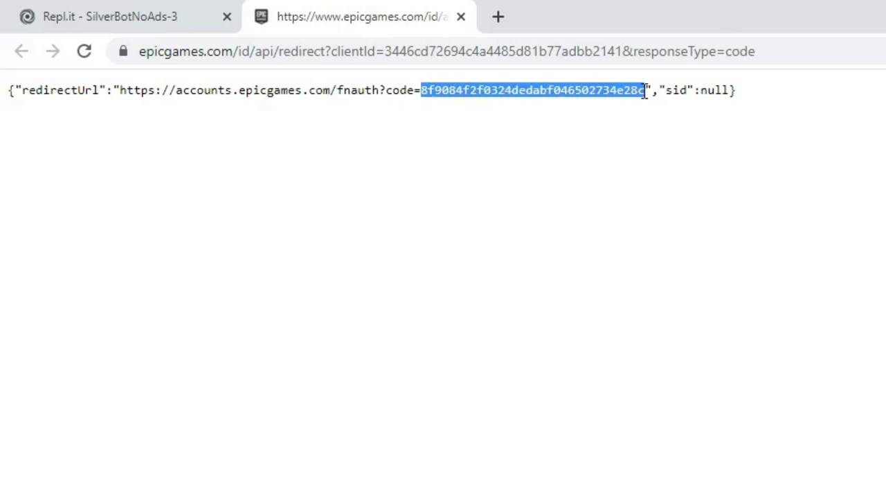
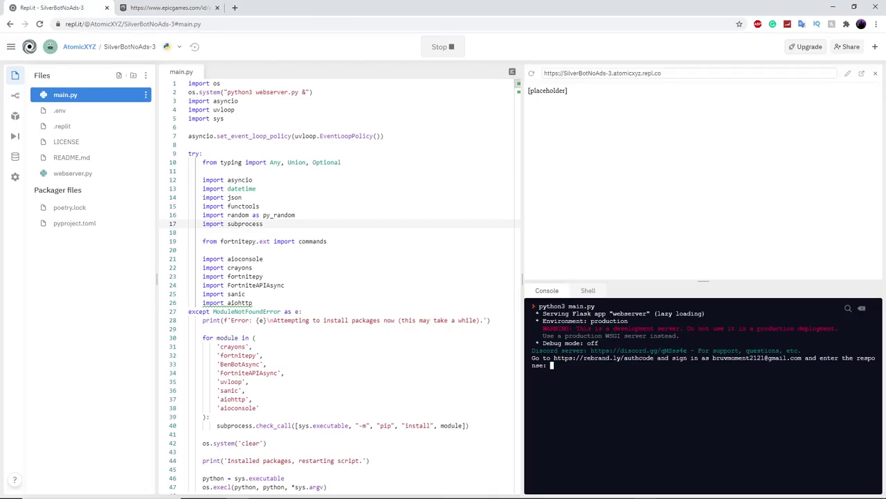
# Step: Paste the auth code into the Replit console so the bot logs in, then copy the preview's web address
pyautogui.rightClick(578, 361)
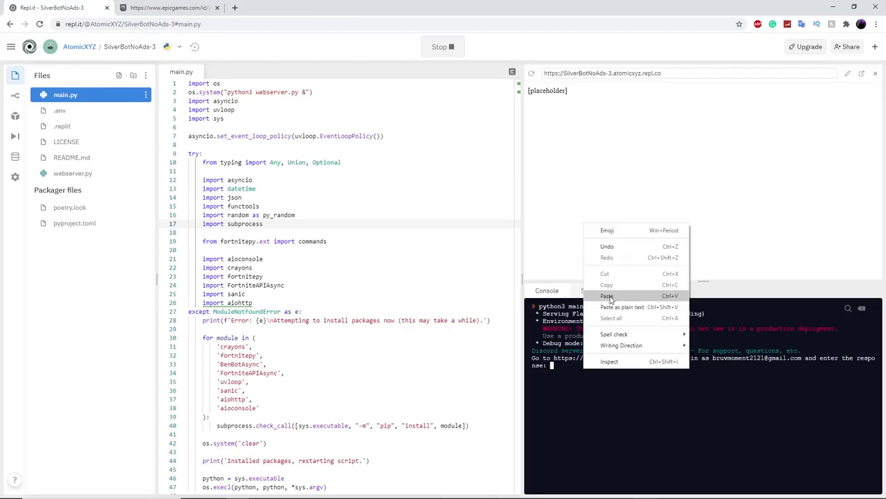
pyautogui.click(608, 297)
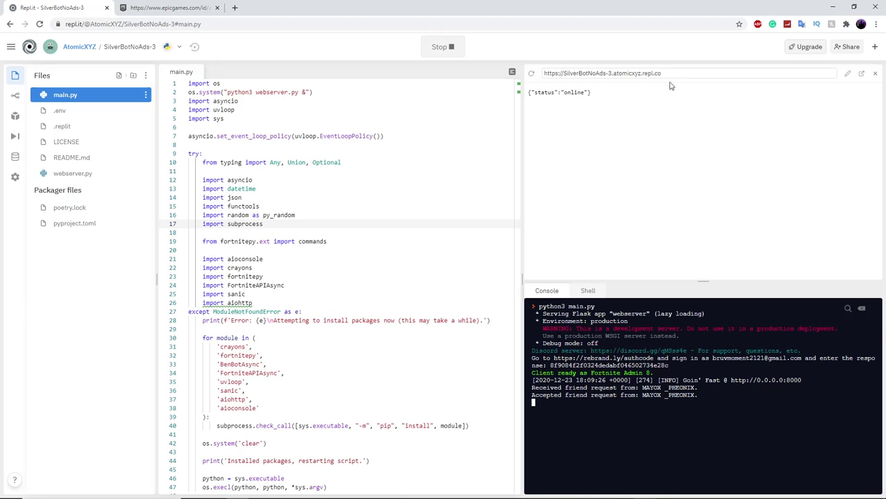
pyautogui.moveTo(671, 72); pyautogui.dragTo(543, 73)
pyautogui.click(544, 74)
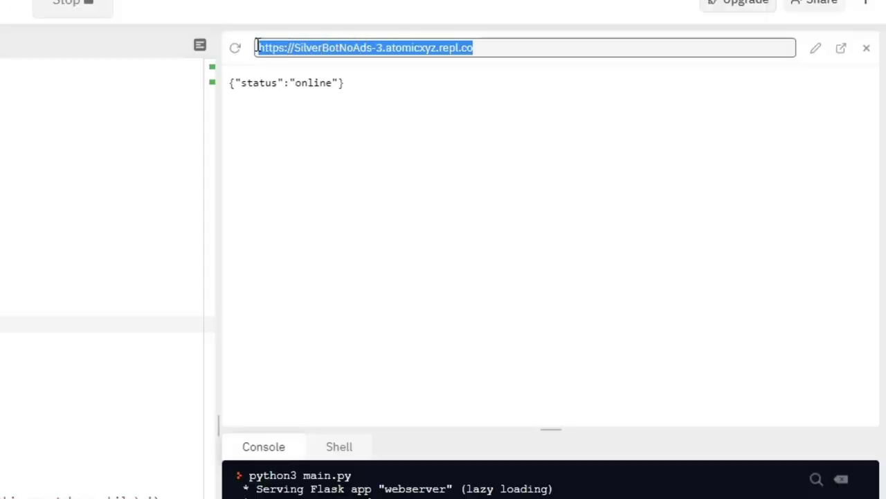
pyautogui.hotkey('ctrl', 'a')
pyautogui.hotkey('ctrl', 'c')
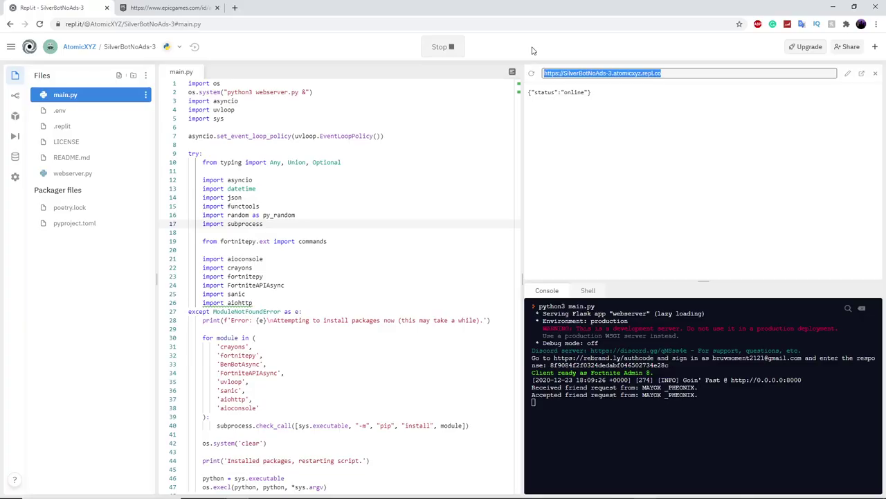
pyautogui.click(229, 66)
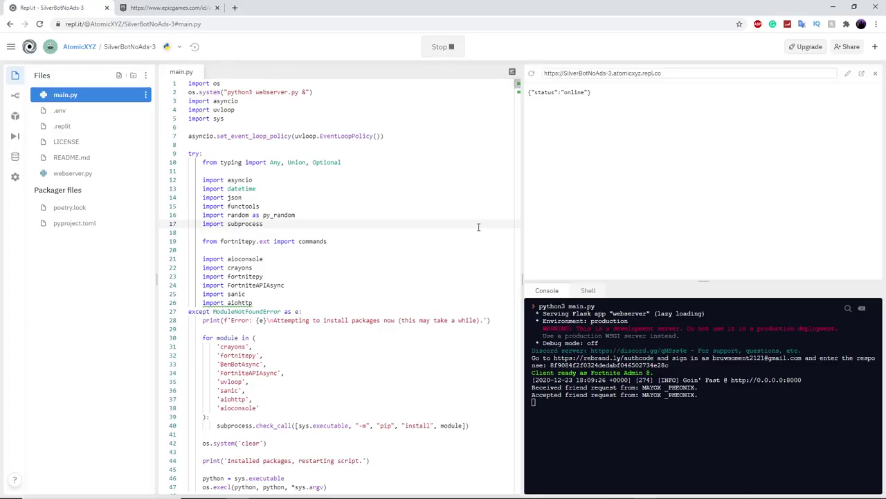
pyautogui.click(748, 490)
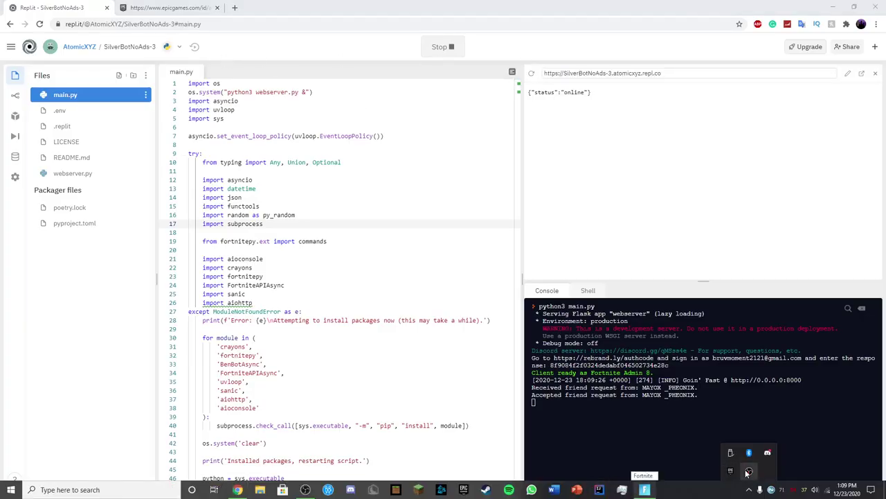
# Step: Send /url with the repl's web address in Discord's #host-your-bot channel
pyautogui.click(748, 471)
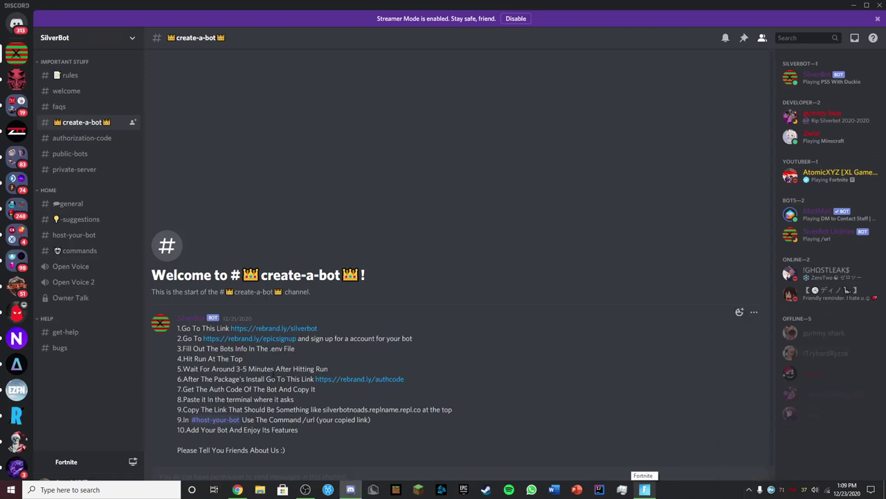
pyautogui.click(95, 205)
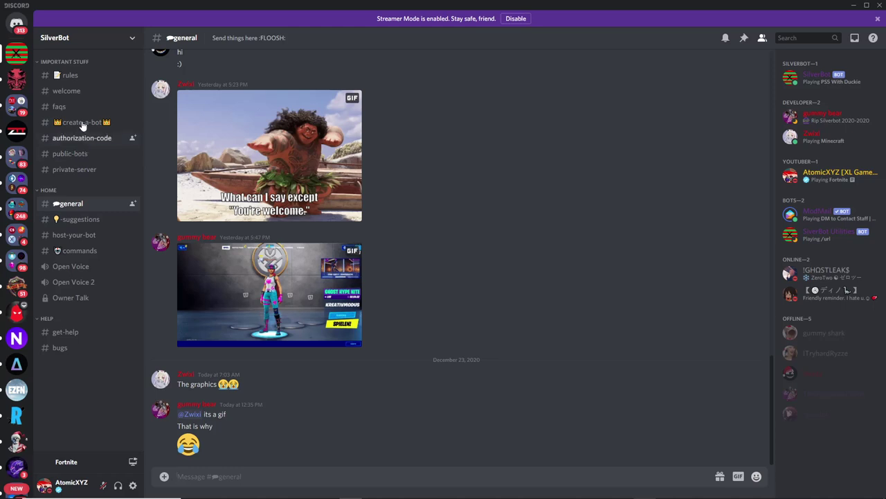
pyautogui.click(96, 236)
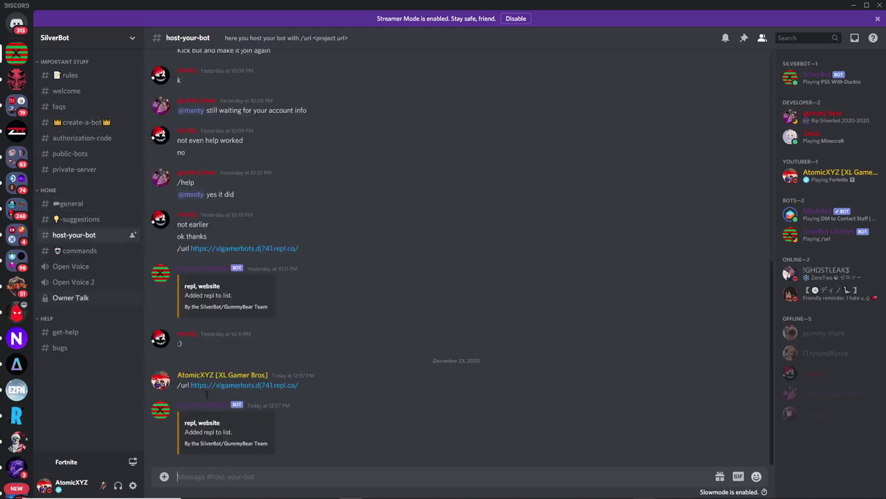
pyautogui.write('/url')
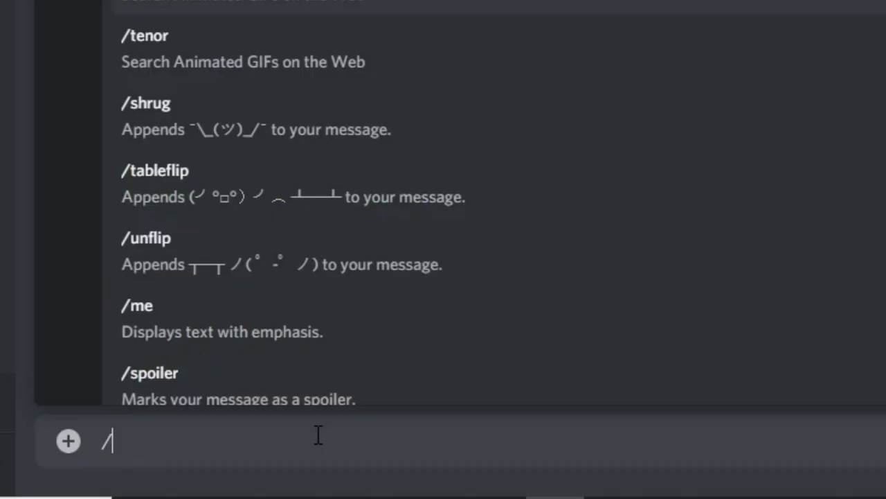
pyautogui.hotkey('ctrl', 'v')
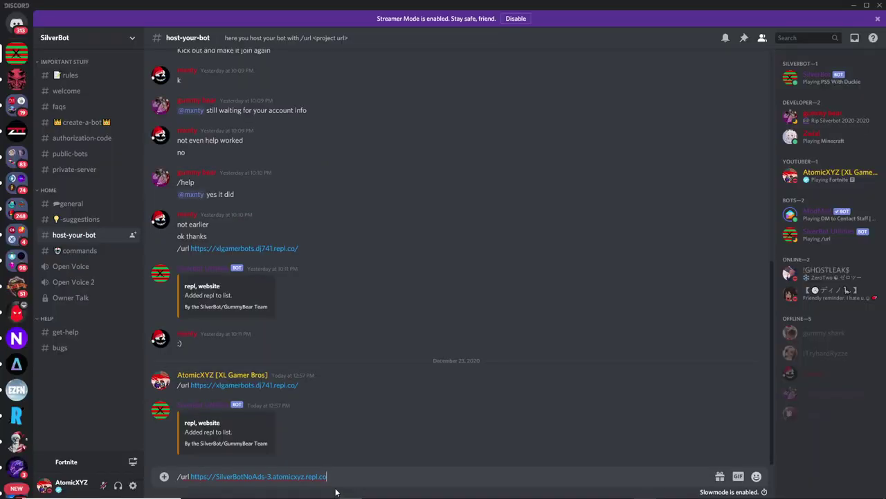
pyautogui.press('Return')
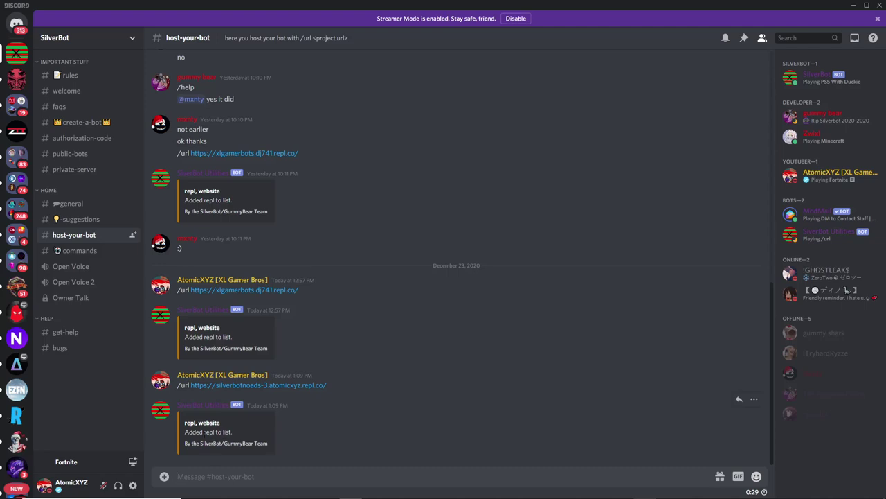
# Step: Go back to #create-a-bot and close Discord
pyautogui.click(82, 122)
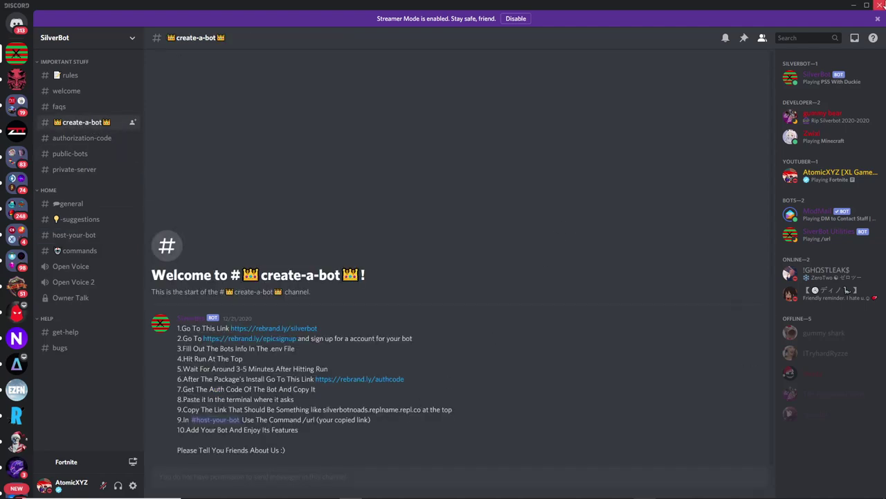
pyautogui.click(881, 5)
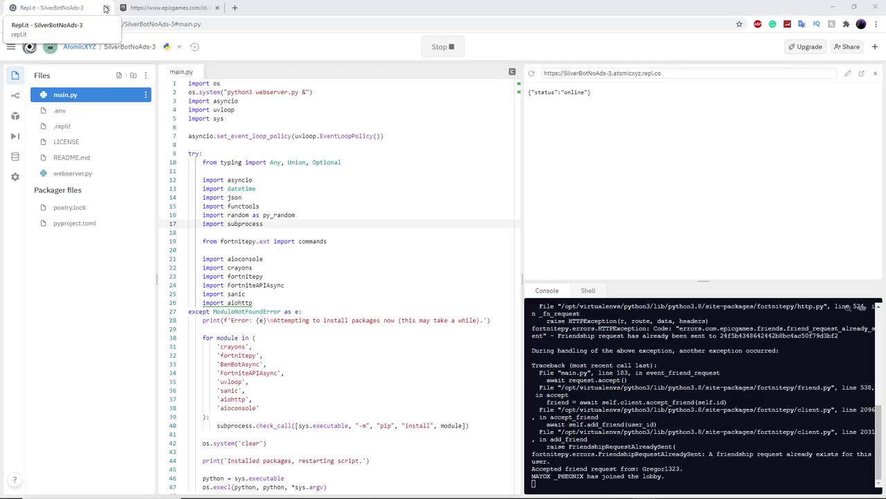
pyautogui.hotkey('alt', 'Tab')
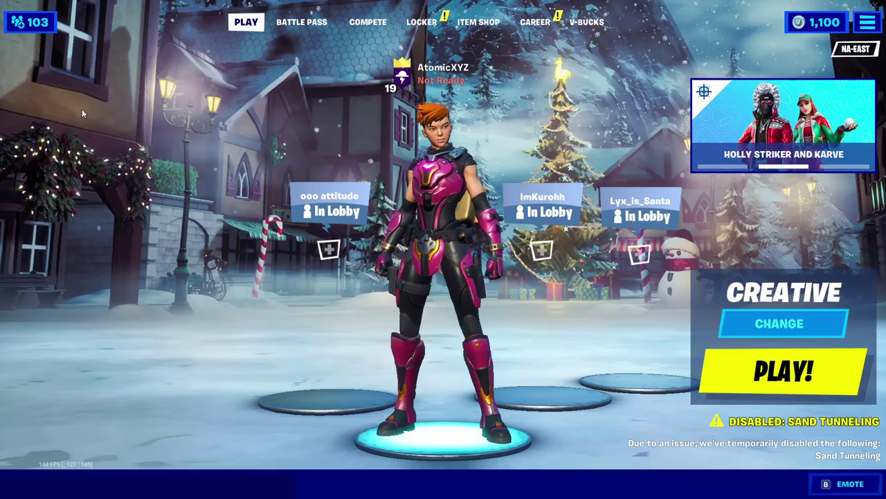
# Step: Search the bot's display name under Add Friends and invite it to the party
pyautogui.click(30, 32)
pyautogui.click(47, 90)
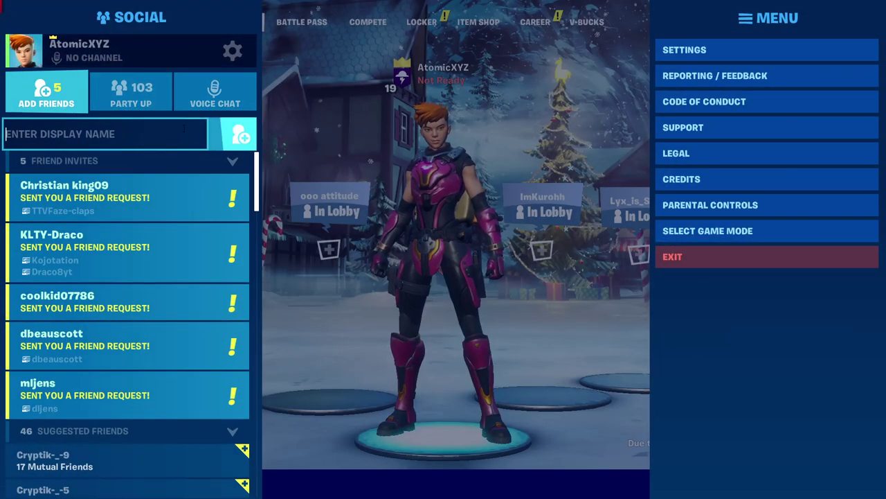
pyautogui.click(184, 129)
pyautogui.write('Fo')
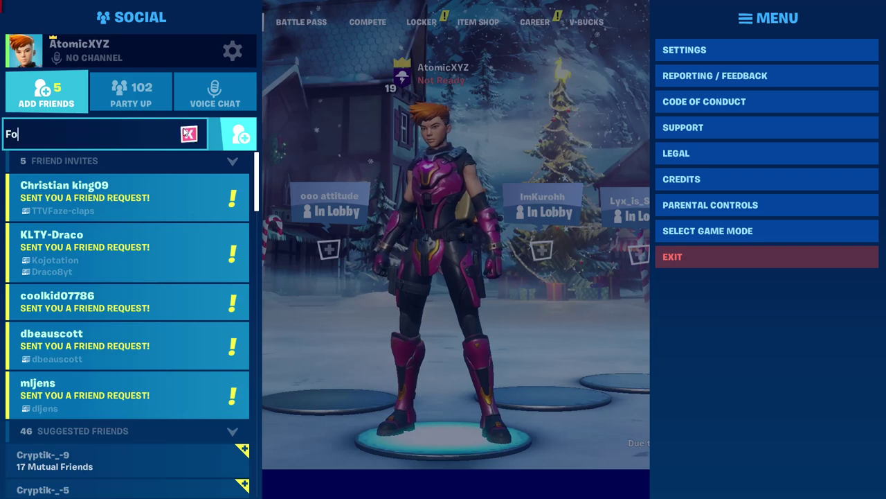
pyautogui.write('rtnite Admin 8')
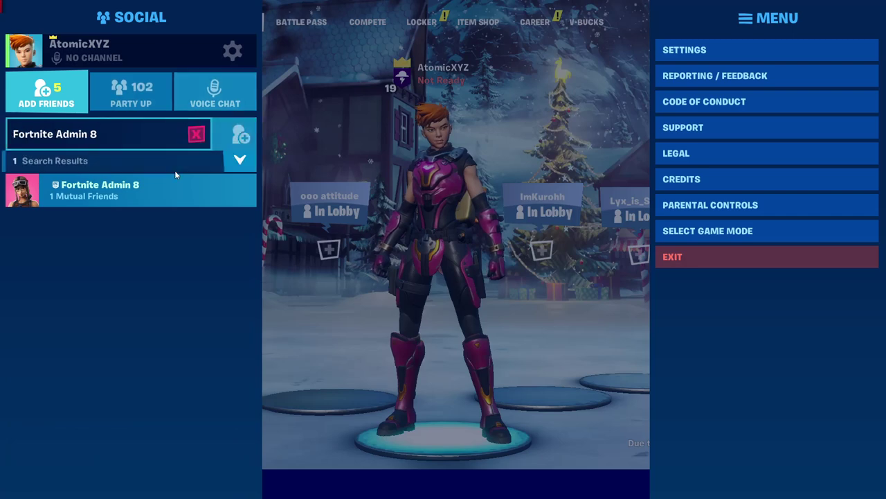
pyautogui.click(184, 185)
pyautogui.click(339, 249)
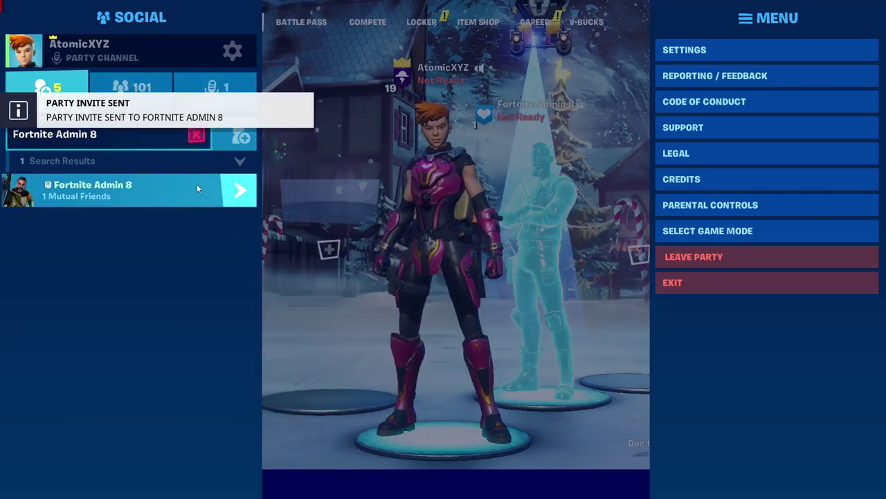
pyautogui.press('Escape')
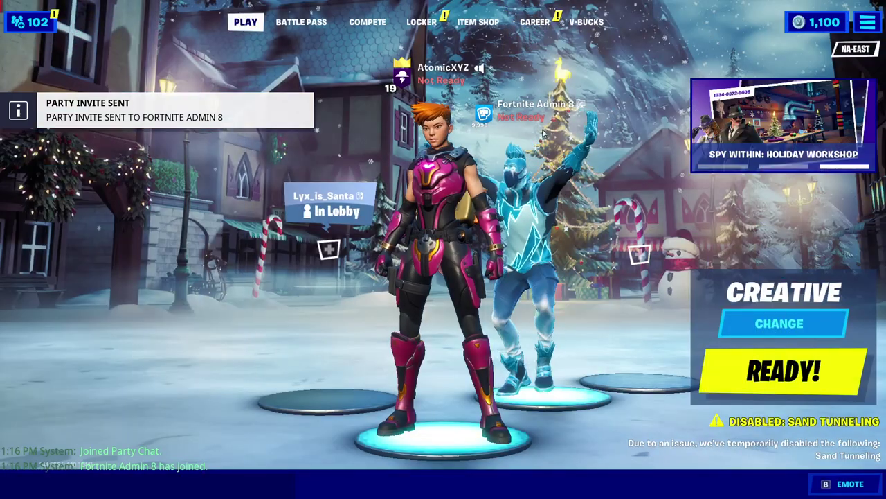
# Step: Make the bot the party leader from its player card's Manage menu
pyautogui.click(534, 185)
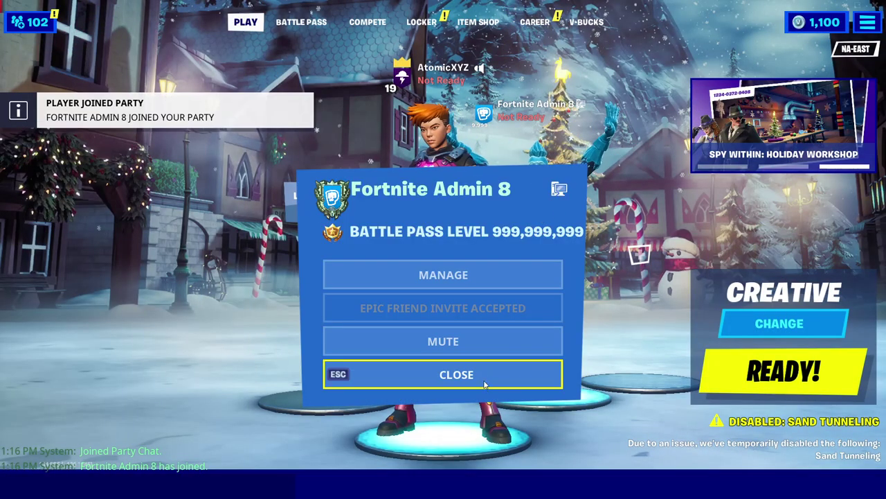
pyautogui.press('Escape')
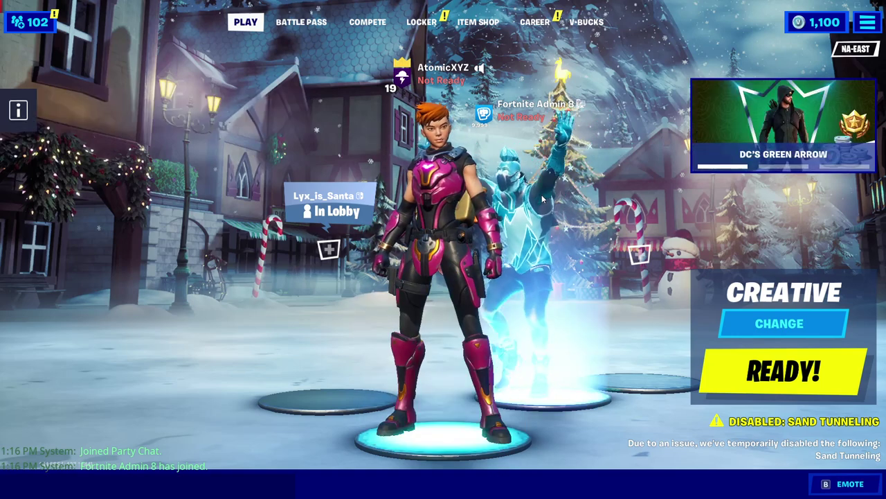
pyautogui.click(561, 207)
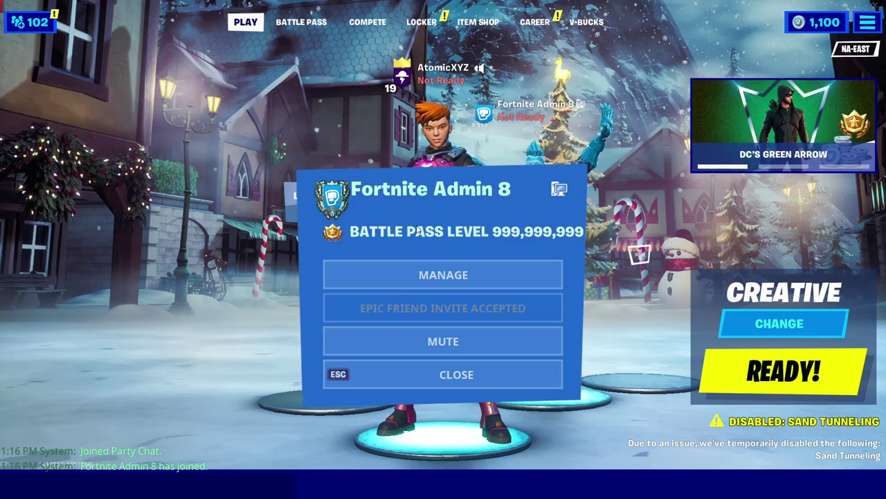
pyautogui.click(415, 274)
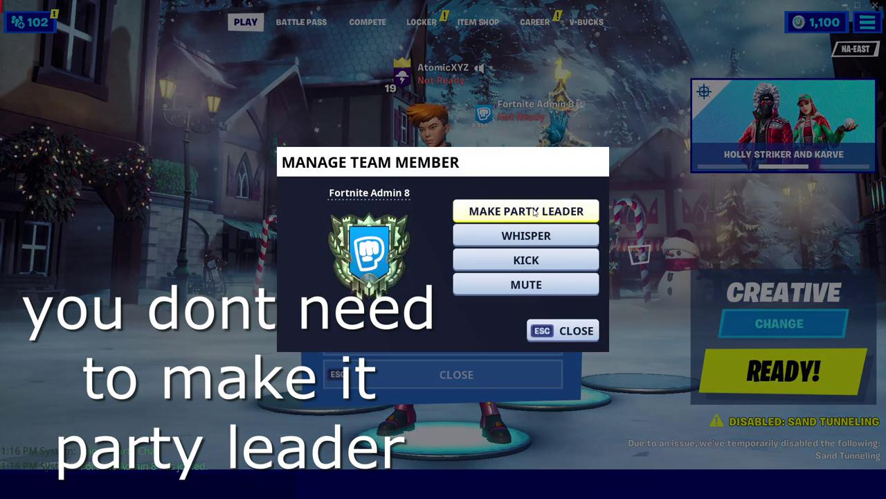
pyautogui.click(511, 215)
pyautogui.click(526, 376)
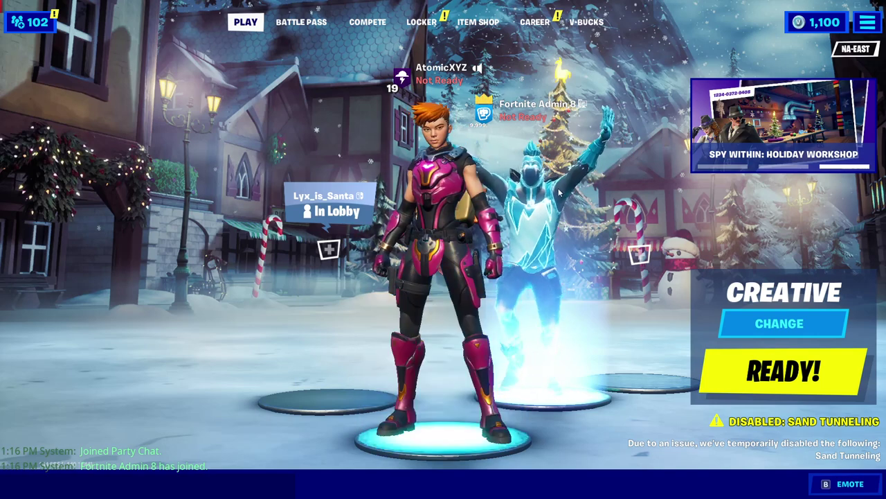
# Step: Start a whisper party chat addressed to the bot from its Manage menu
pyautogui.click(124, 481)
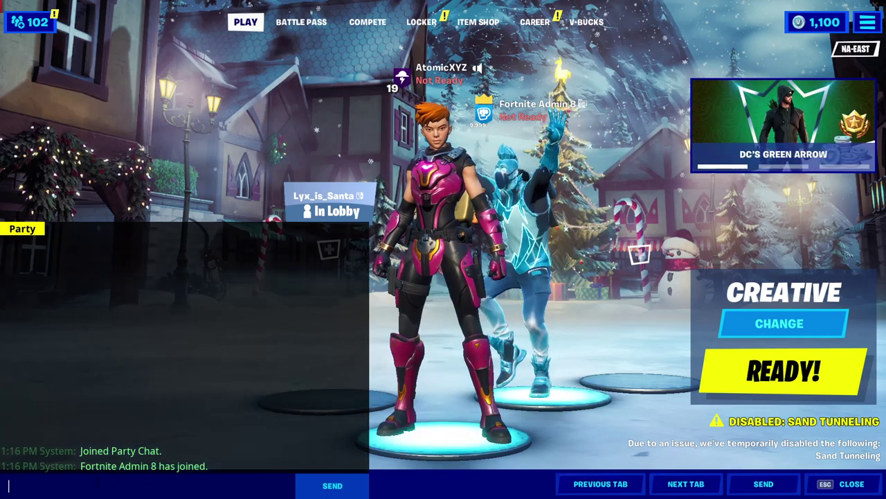
pyautogui.press('Escape')
pyautogui.press('Return')
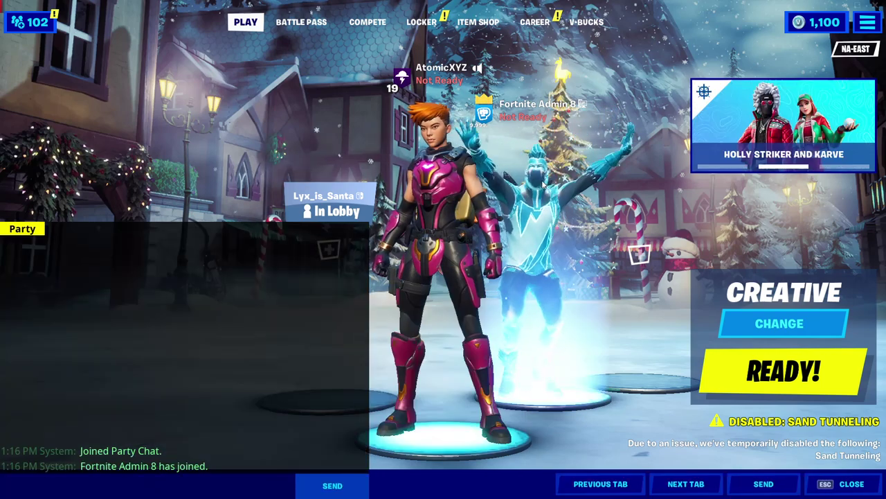
pyautogui.press('Escape')
pyautogui.click(521, 211)
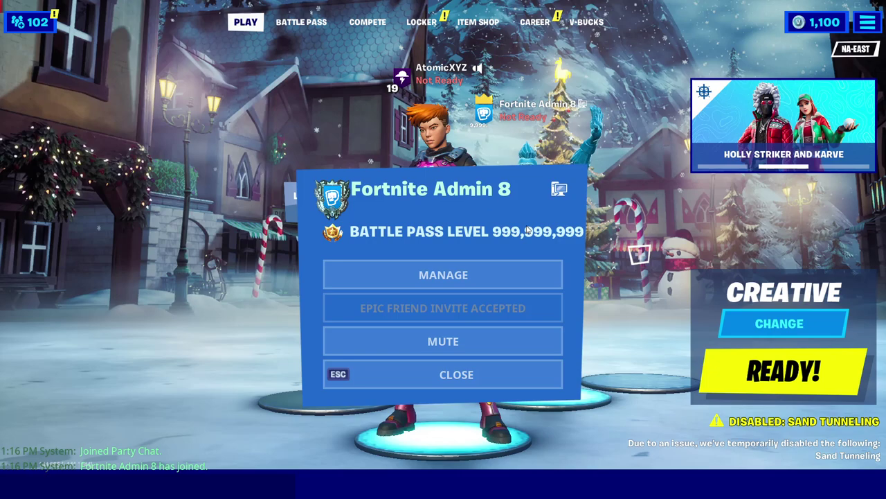
pyautogui.click(504, 267)
pyautogui.click(516, 237)
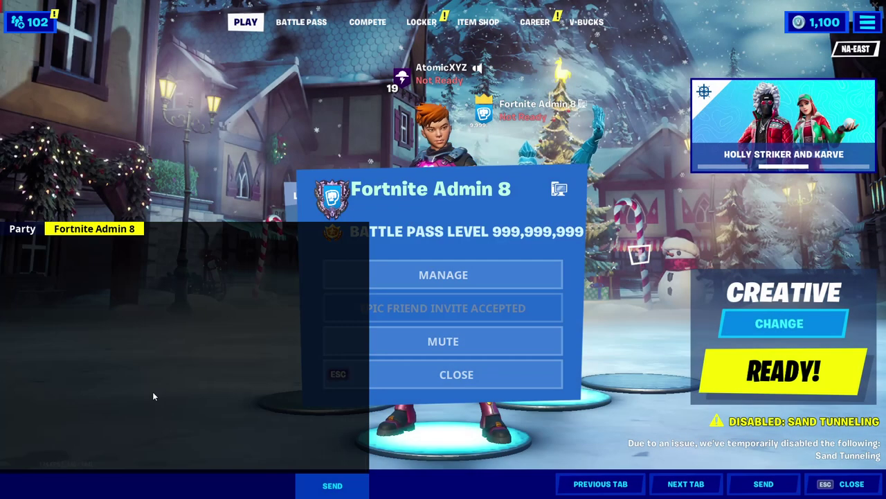
pyautogui.press('Escape')
pyautogui.click(151, 479)
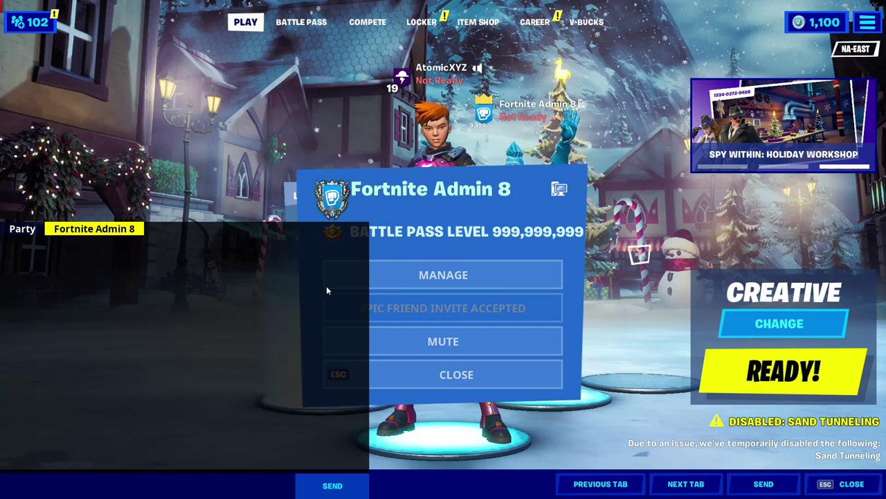
pyautogui.press('Escape')
# Step: Send !skin renegade raider in party chat to put the bot in Renegade Raider
pyautogui.press('Escape')
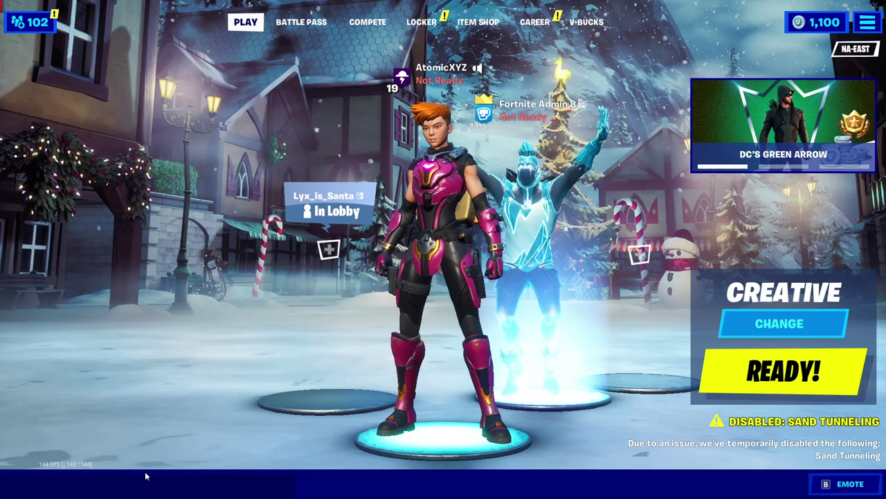
pyautogui.click(115, 480)
pyautogui.press('Escape')
pyautogui.click(159, 478)
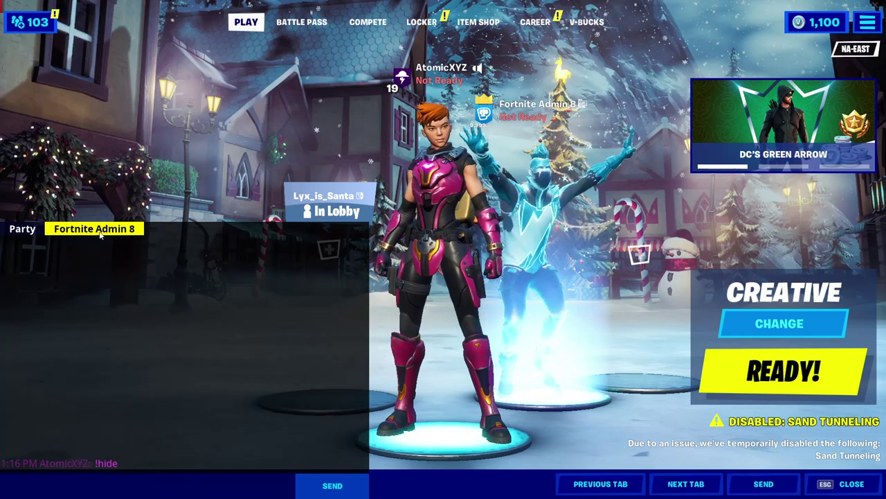
pyautogui.write('!skin renegade raide')
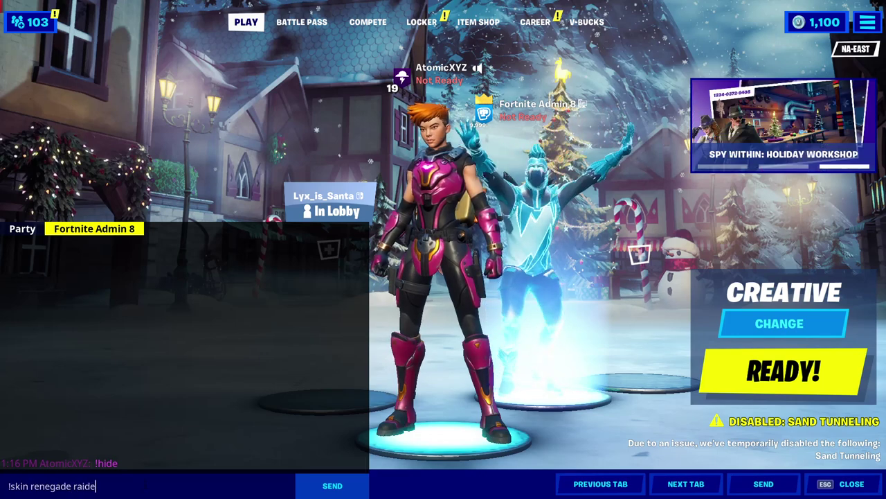
pyautogui.write('r')
pyautogui.press('Return')
pyautogui.press('Return')
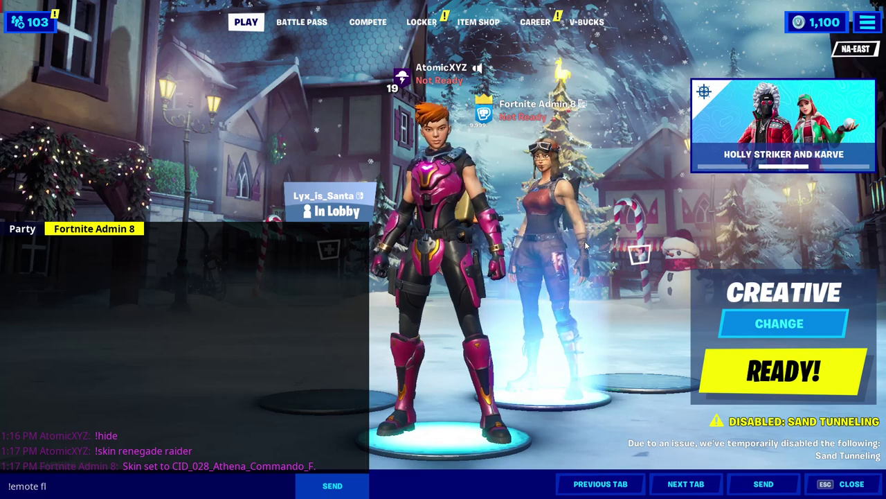
# Step: Send the !emote floss command so the bot performs the Floss
pyautogui.write('oss')
pyautogui.press('Return')
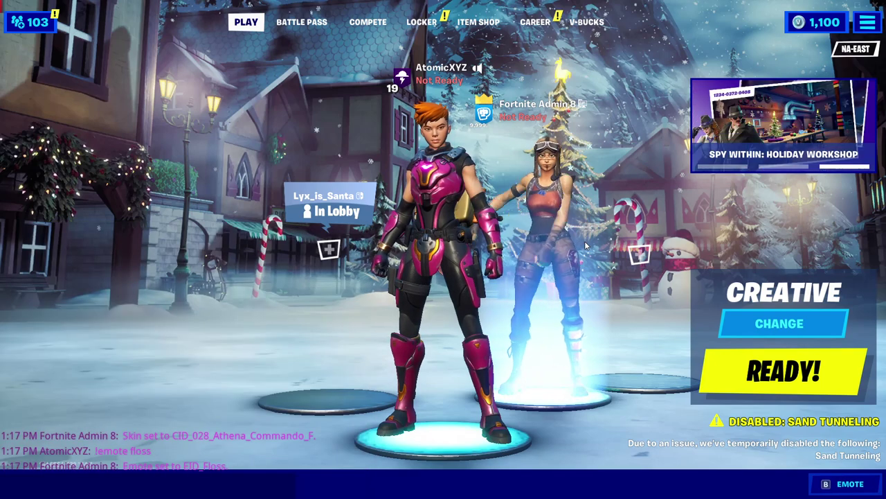
pyautogui.press('Return')
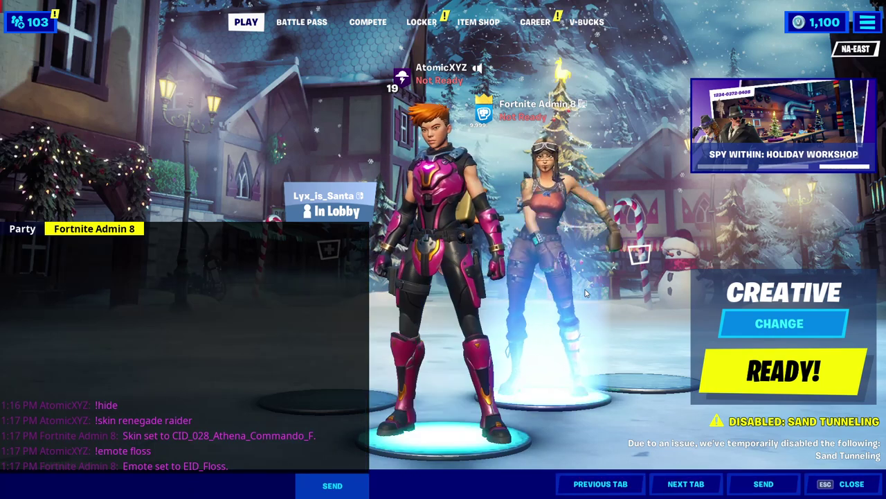
pyautogui.write('!emote')
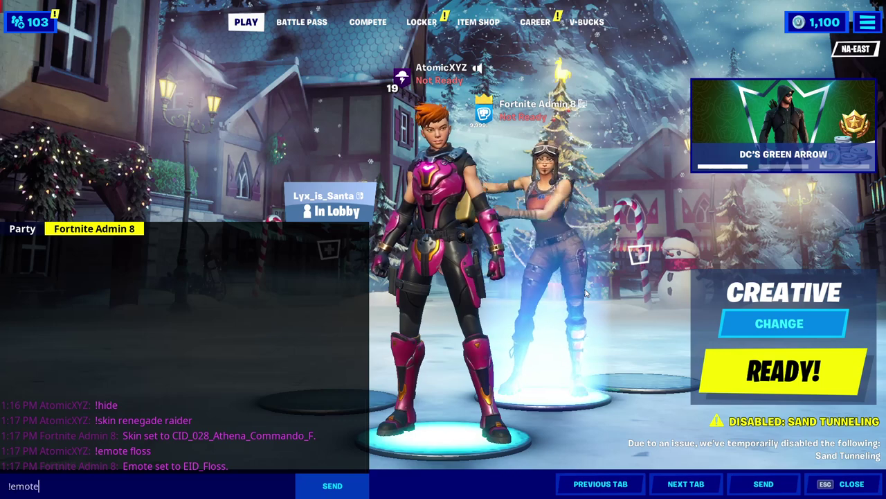
# Step: Browse the Item Shop, then return to the lobby
pyautogui.click(471, 25)
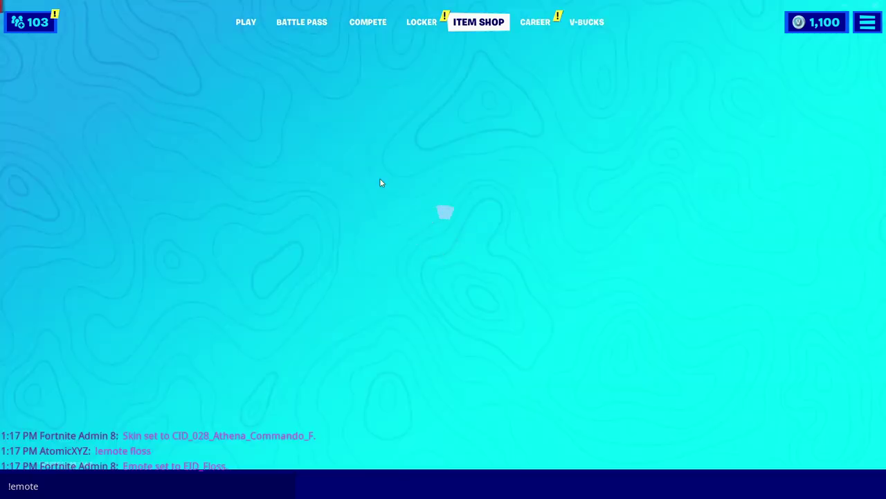
pyautogui.scroll(1, 417, 287)
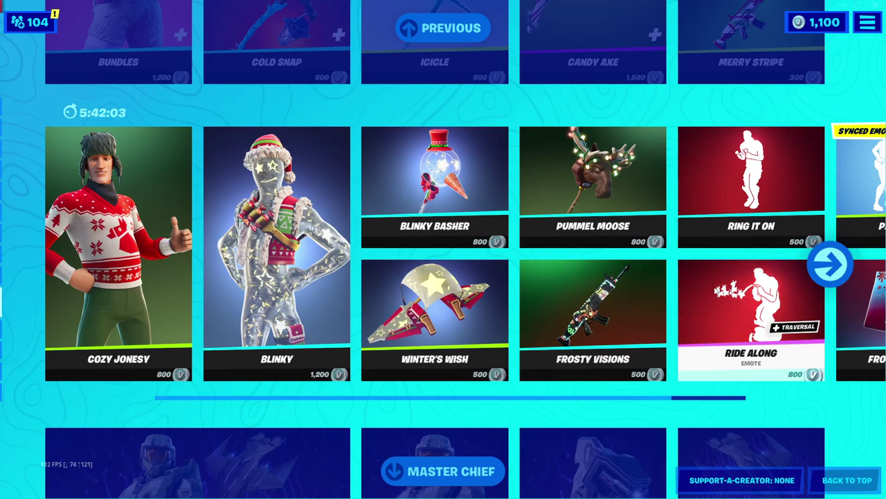
pyautogui.press('Escape')
pyautogui.press('Escape')
pyautogui.scroll(1, 399, 56)
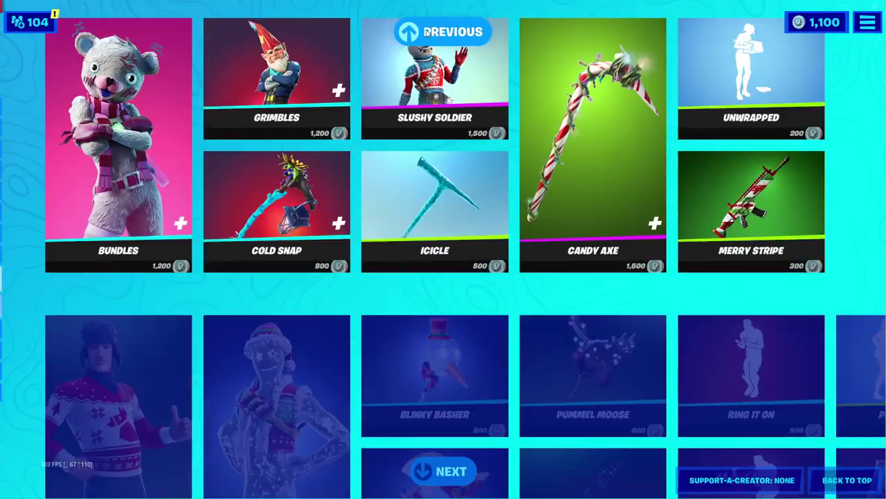
pyautogui.scroll(4, 435, 34)
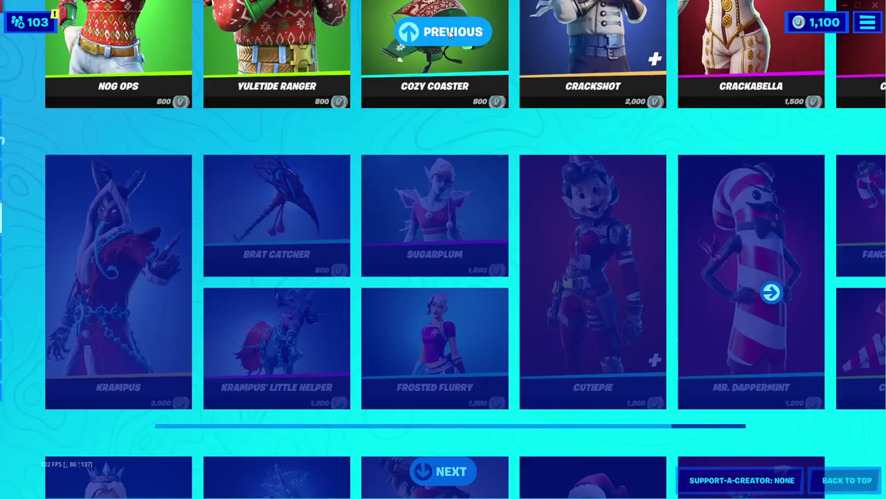
pyautogui.scroll(2, 449, 35)
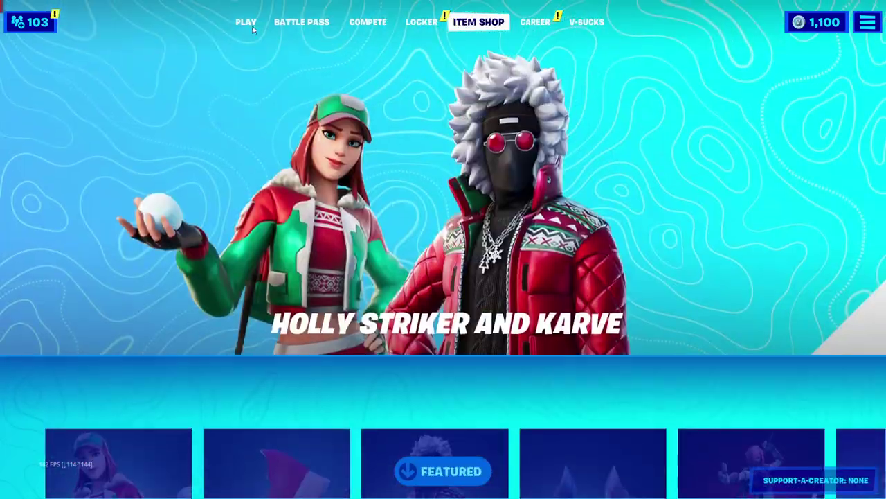
pyautogui.click(249, 24)
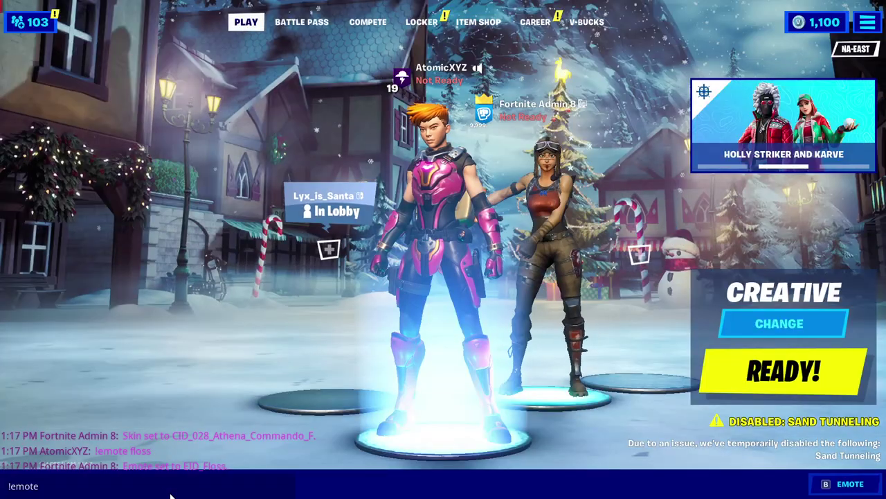
# Step: Send !emote ride along so the bot rides its sleigh
pyautogui.press('Return')
pyautogui.write('!emote ride along')
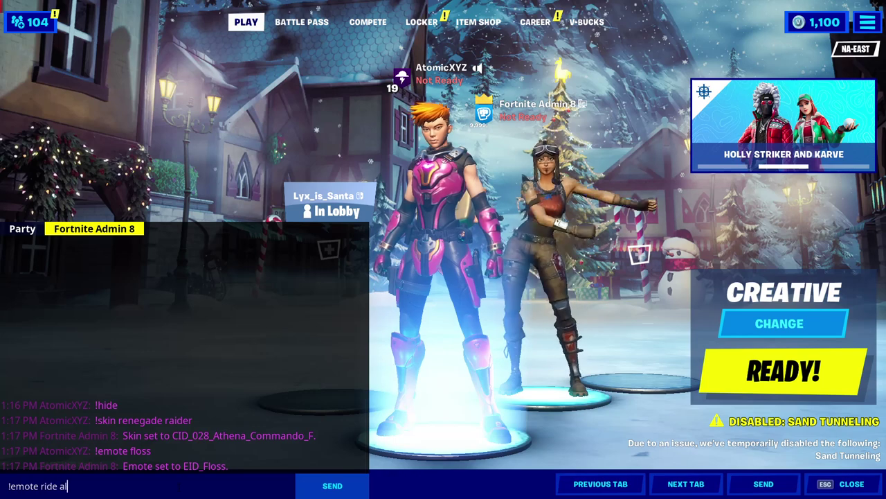
pyautogui.press('Return')
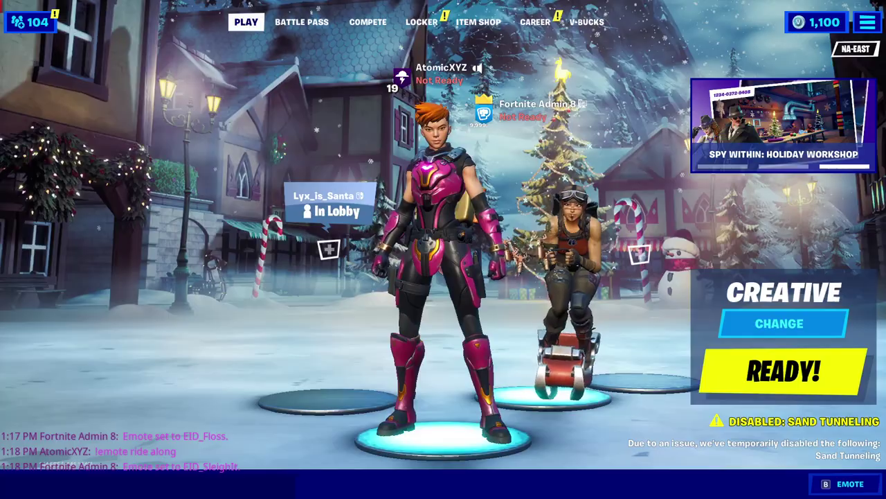
pyautogui.click(479, 21)
# Step: Scroll the Item Shop's 'Tis the Season offers down to Krampus and back, then return to Play
pyautogui.scroll(-2, 444, 276)
pyautogui.scroll(1, 393, 268)
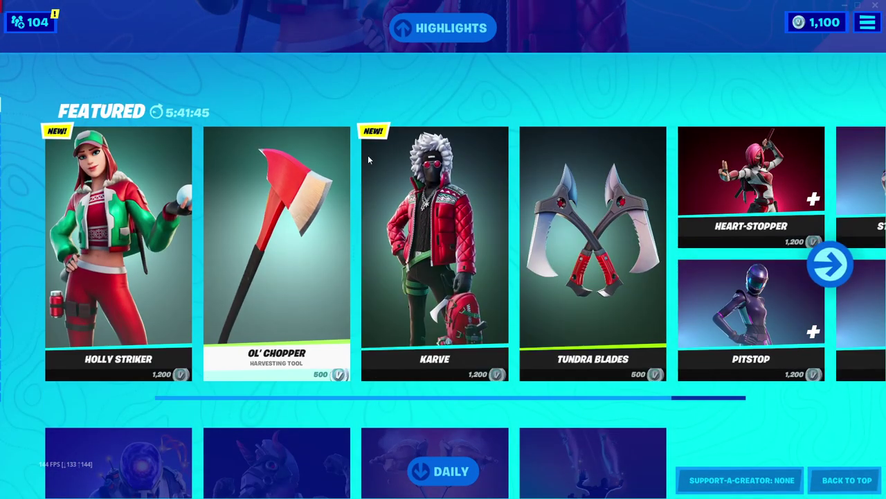
pyautogui.scroll(-1, 444, 299)
pyautogui.scroll(-1, 444, 300)
pyautogui.scroll(-1, 416, 283)
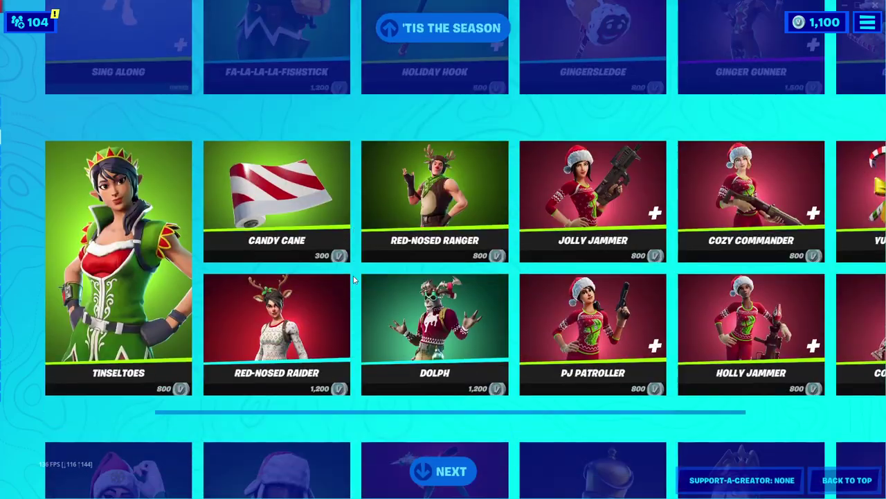
pyautogui.scroll(1, 275, 299)
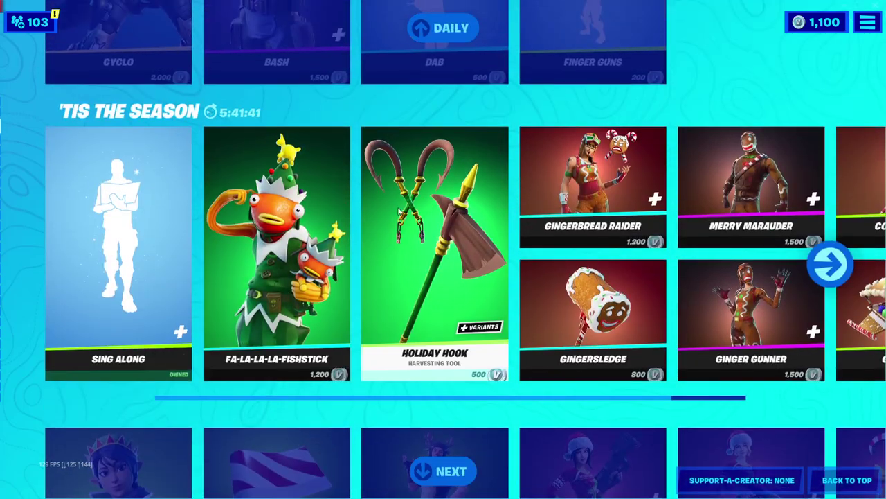
pyautogui.scroll(-2, 318, 333)
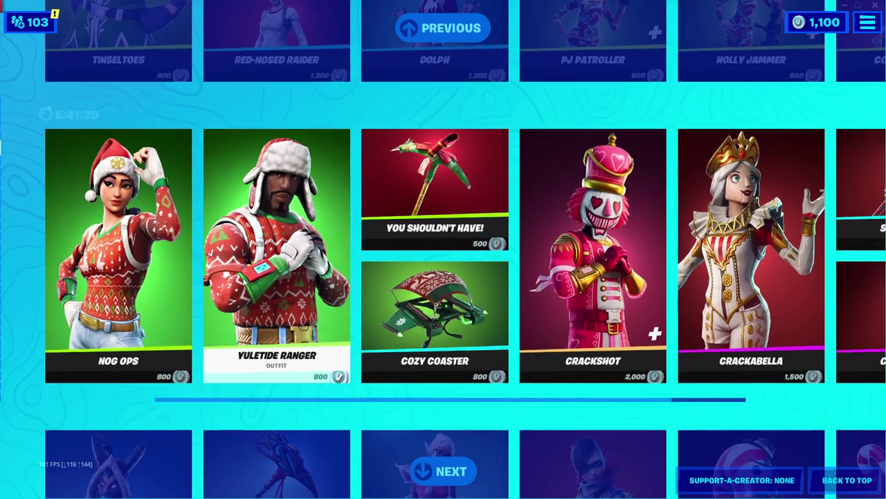
pyautogui.scroll(-1, 243, 274)
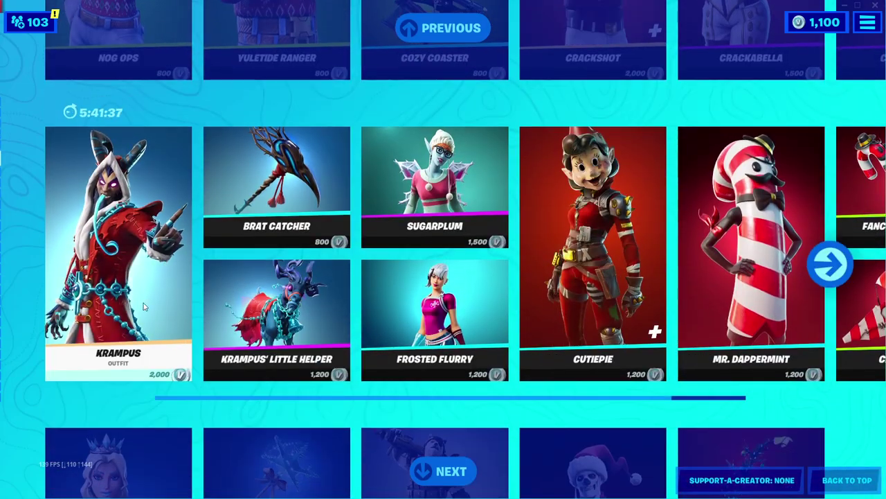
pyautogui.scroll(4, 401, 24)
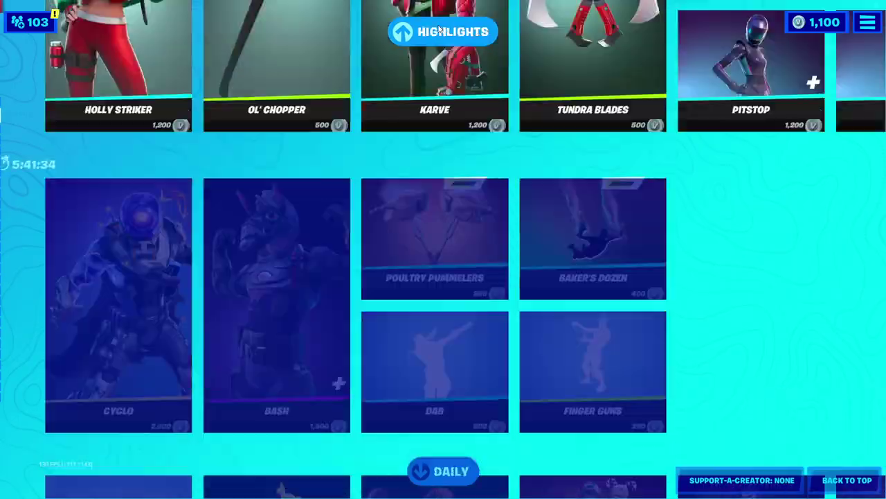
pyautogui.click(438, 31)
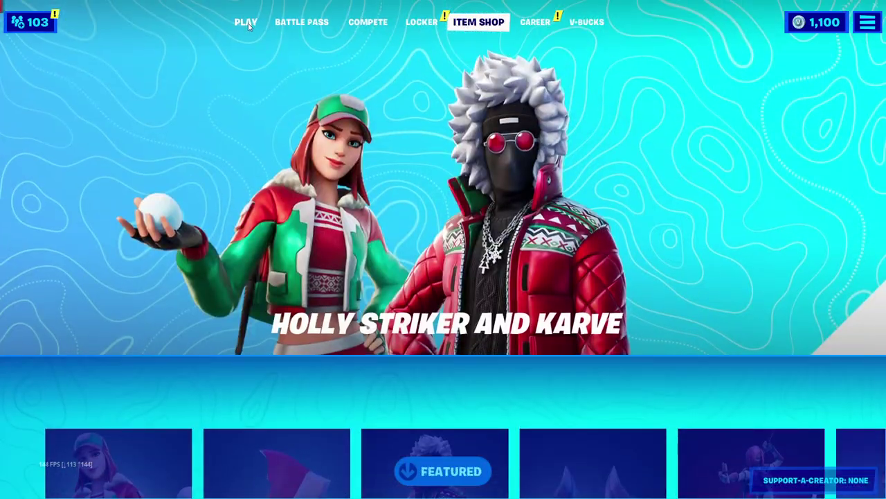
# Step: Send !skin kr in party chat to dress the bot as Krampus
pyautogui.press('Escape')
pyautogui.press('Return')
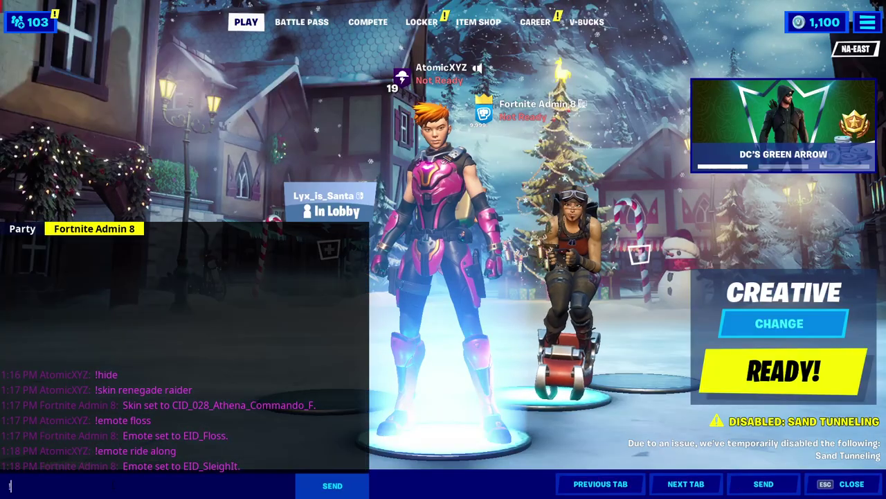
pyautogui.write('!skin krampus')
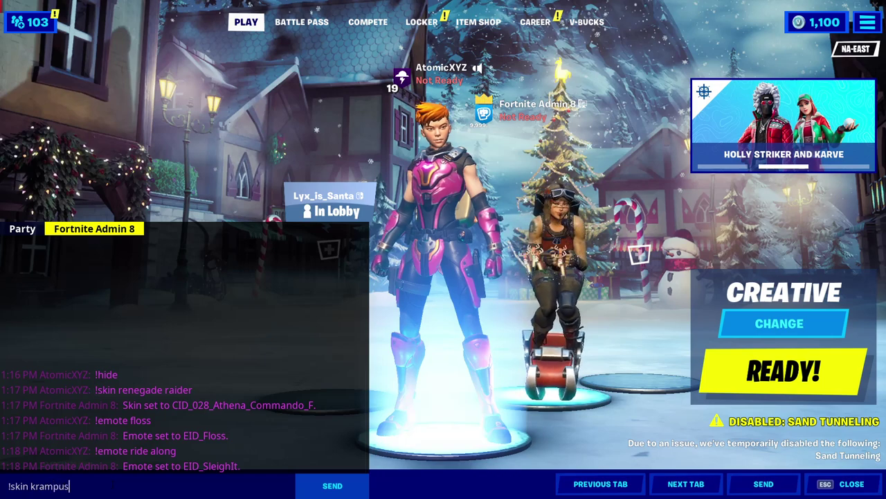
pyautogui.press('Return')
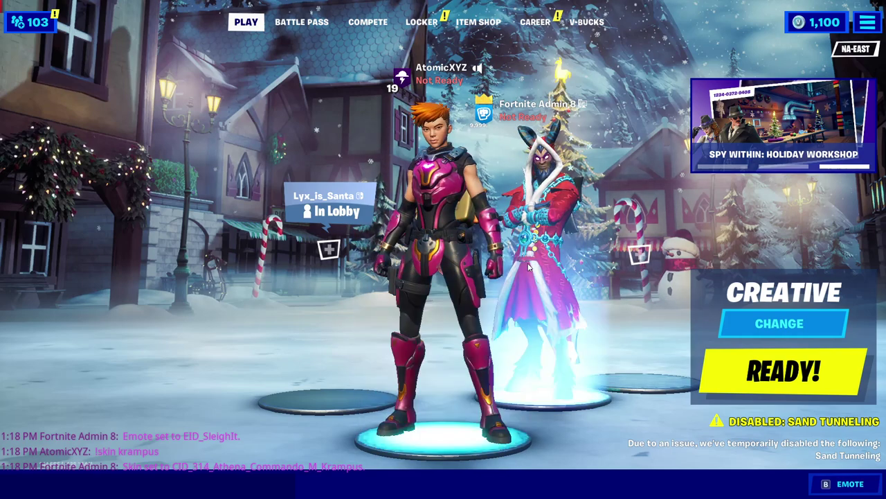
# Step: Send !skin skull trooper to switch the bot to the Skull Trooper skin
pyautogui.moveTo(346, 453)
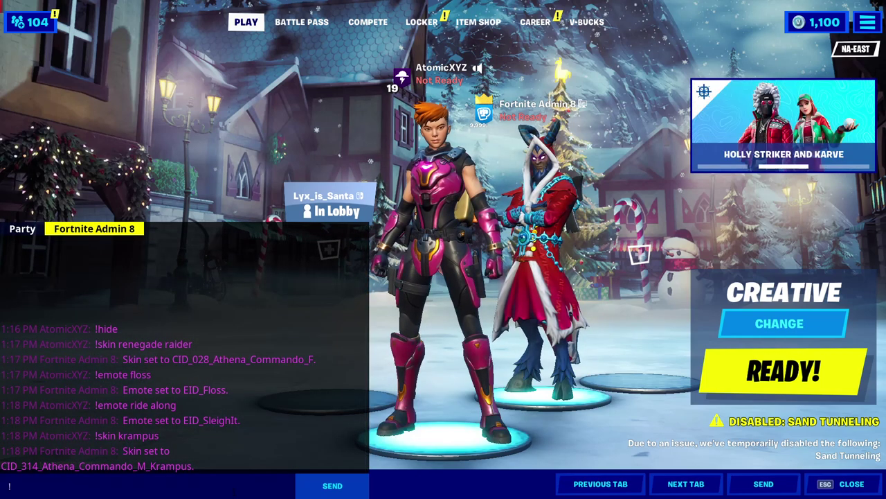
pyautogui.write('skin')
pyautogui.press('BackSpace')
pyautogui.press('BackSpace')
pyautogui.press('BackSpace')
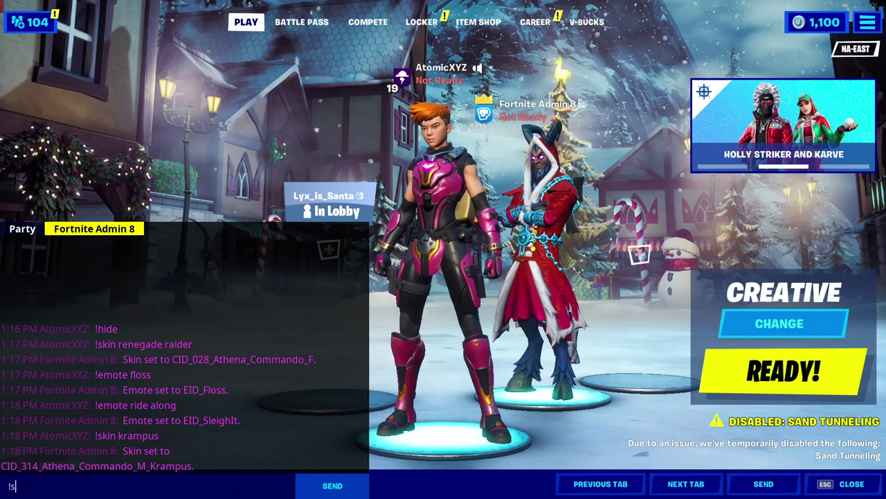
pyautogui.write('kin skull trooper')
pyautogui.press('Return')
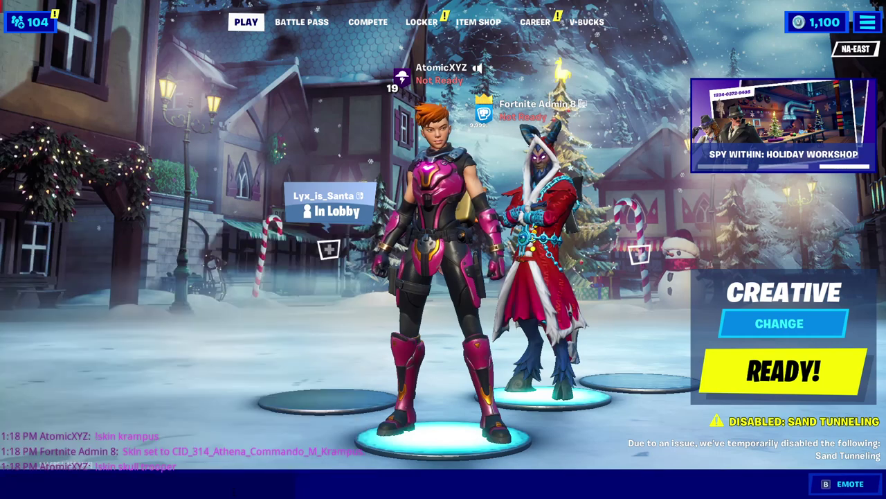